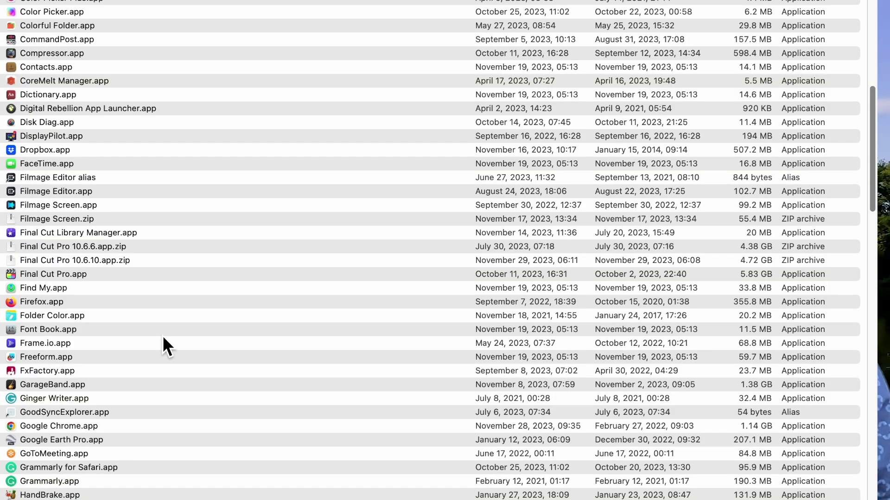
- Compress Final Cut Pro.app in Applications into a zip archive
{"action": "left_click", "coordinate": [68, 276]}
{"action": "right_click", "coordinate": [15, 277]}
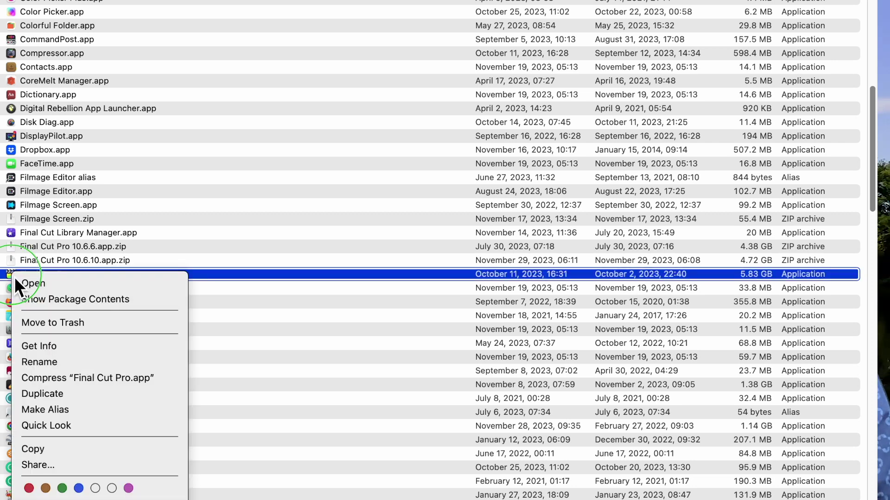
{"action": "left_click", "coordinate": [171, 377]}
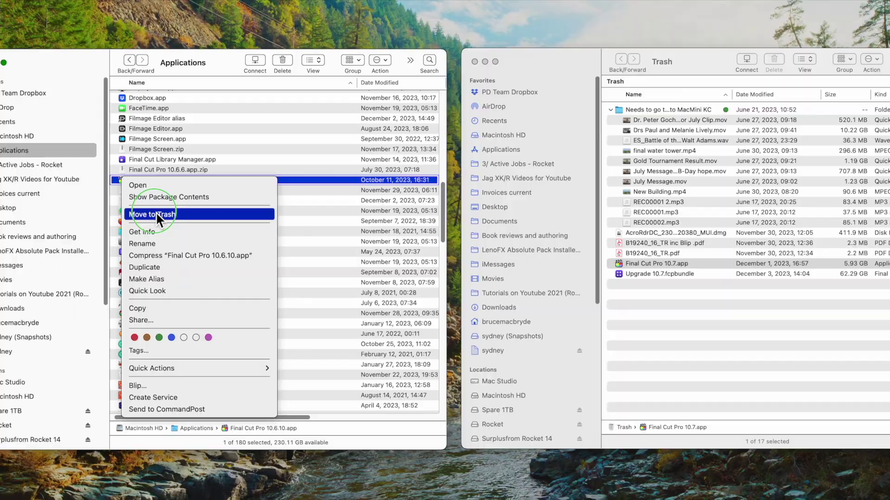
{"action": "left_click", "coordinate": [155, 213]}
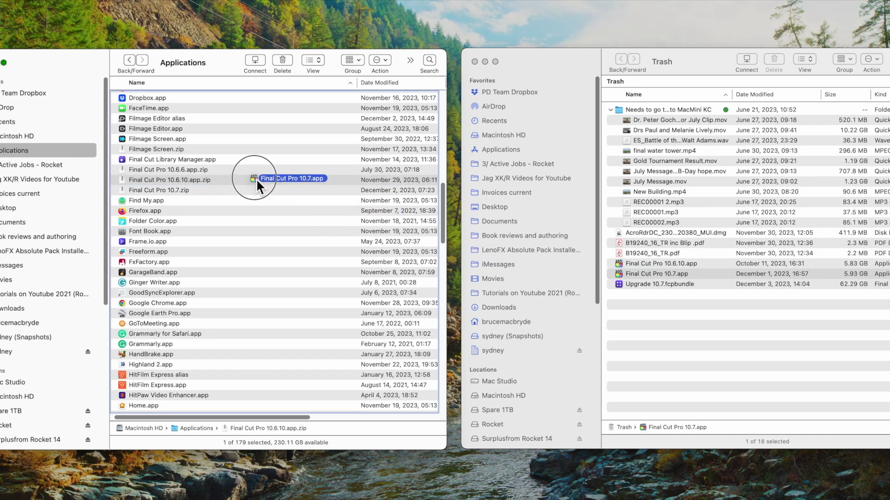
{"action": "left_click_drag", "start_coordinate": [621, 274], "coordinate": [263, 212]}
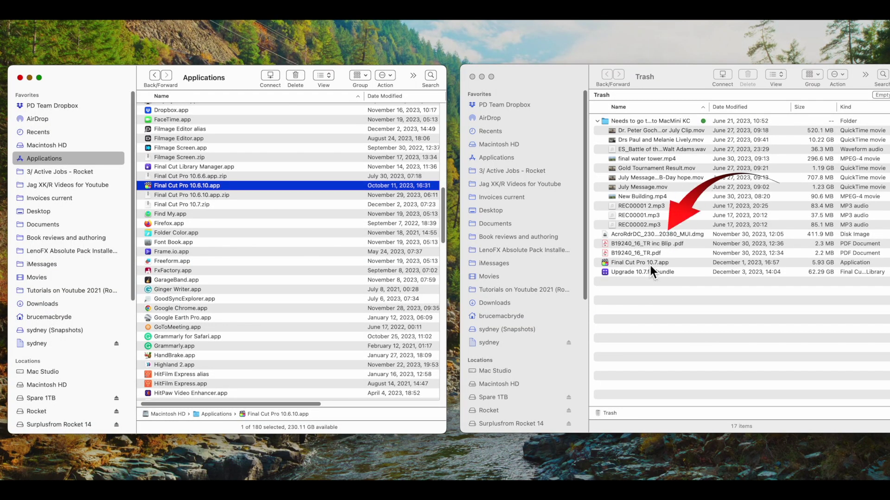
- Move Final Cut Pro 10.6.10.app from Applications to the Trash
{"action": "left_click", "coordinate": [650, 265]}
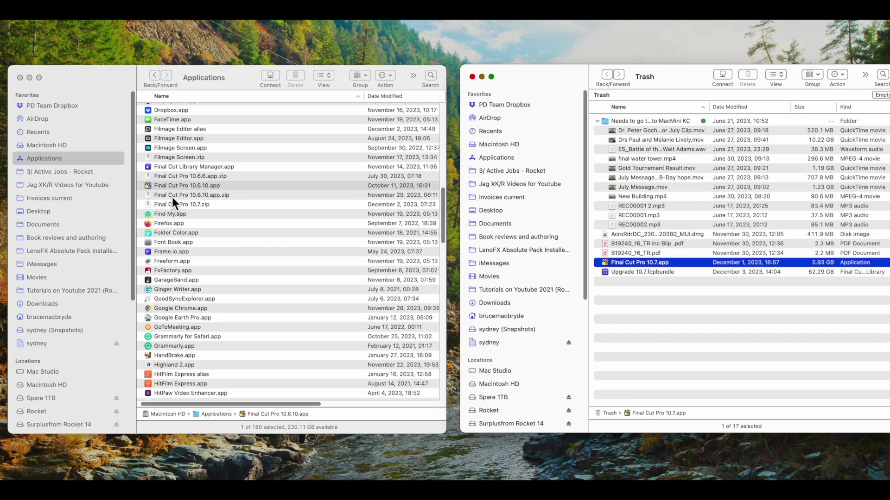
{"action": "key", "text": "super+grave"}
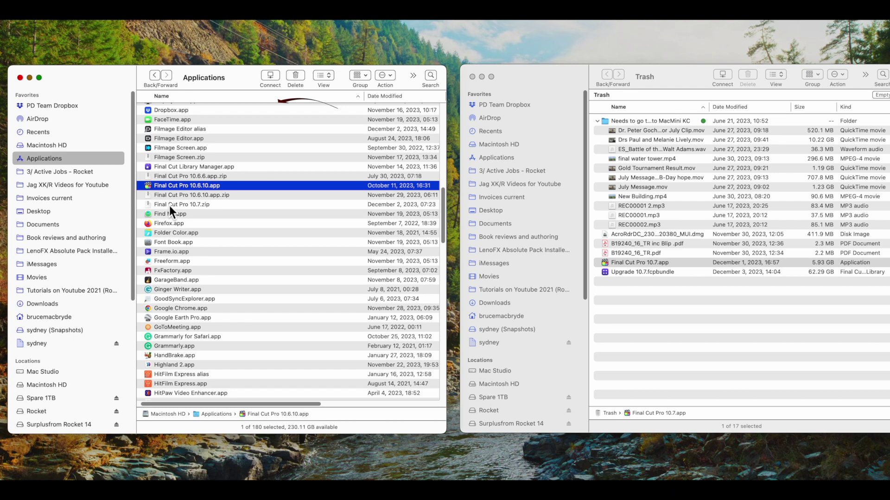
{"action": "right_click", "coordinate": [150, 187]}
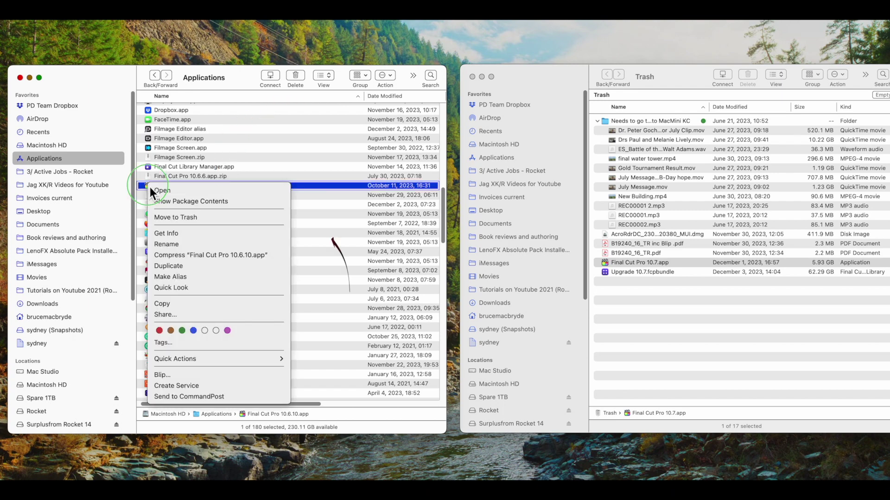
{"action": "left_click", "coordinate": [180, 216]}
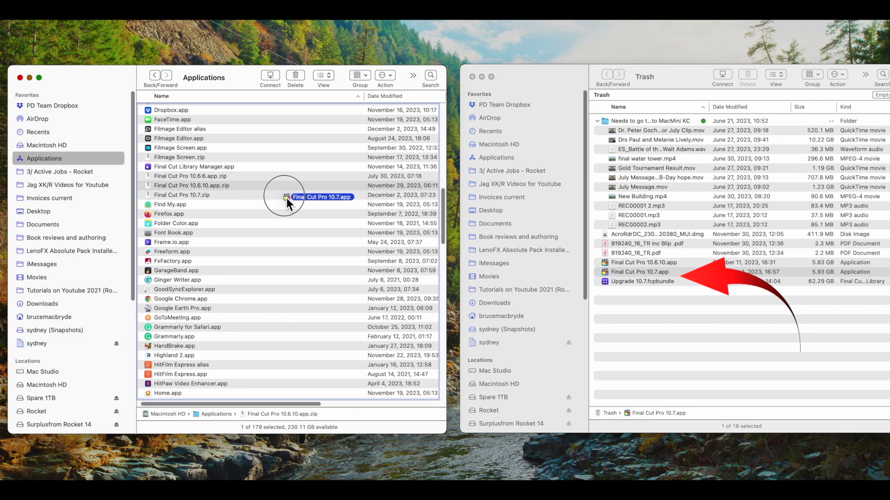
- Drag Final Cut Pro 10.7.app from the Trash window into Applications
{"action": "left_click_drag", "start_coordinate": [607, 273], "coordinate": [275, 210]}
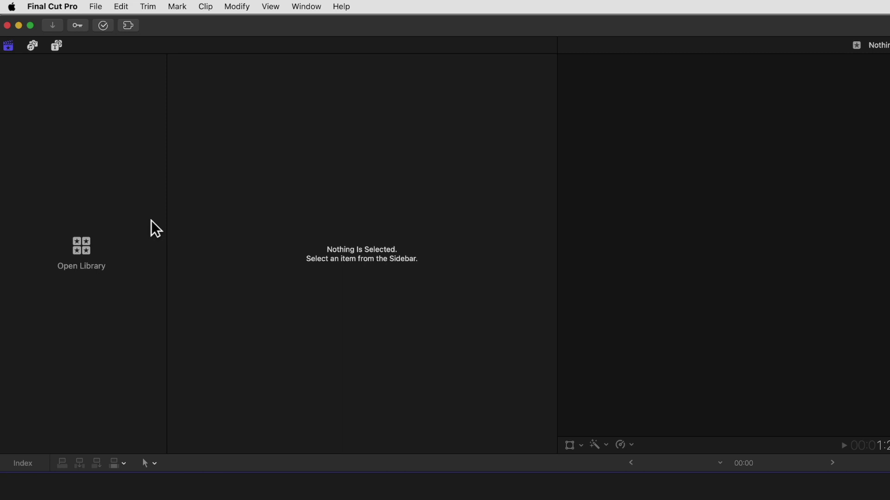
- Open the 'Upgrade 10.7 BU' library and display its clips in the browser
{"action": "left_click", "coordinate": [97, 7]}
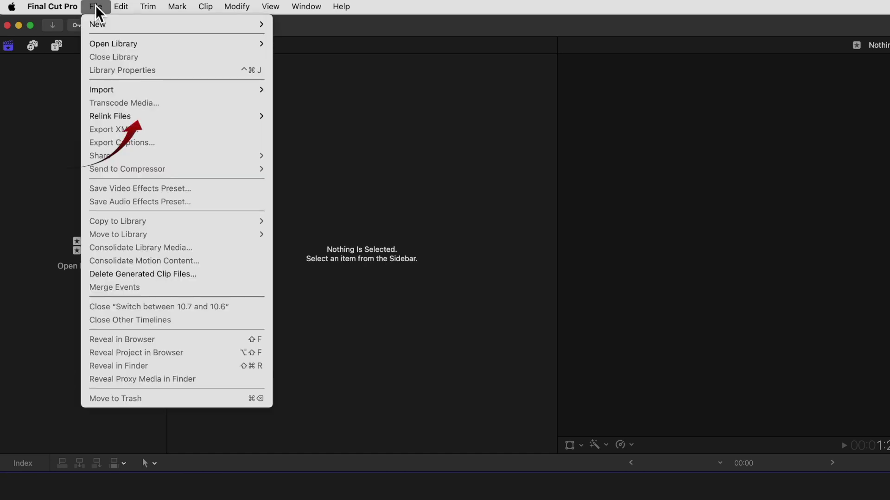
{"action": "mouse_move", "coordinate": [113, 43]}
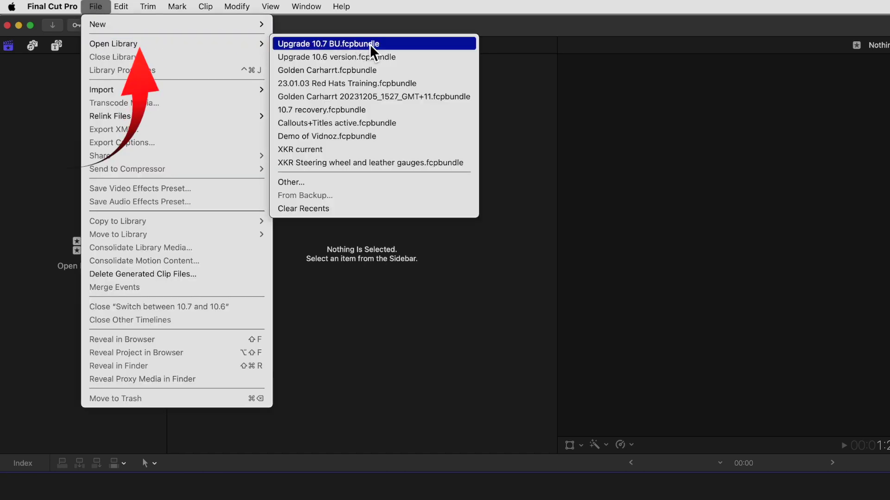
{"action": "left_click", "coordinate": [374, 44]}
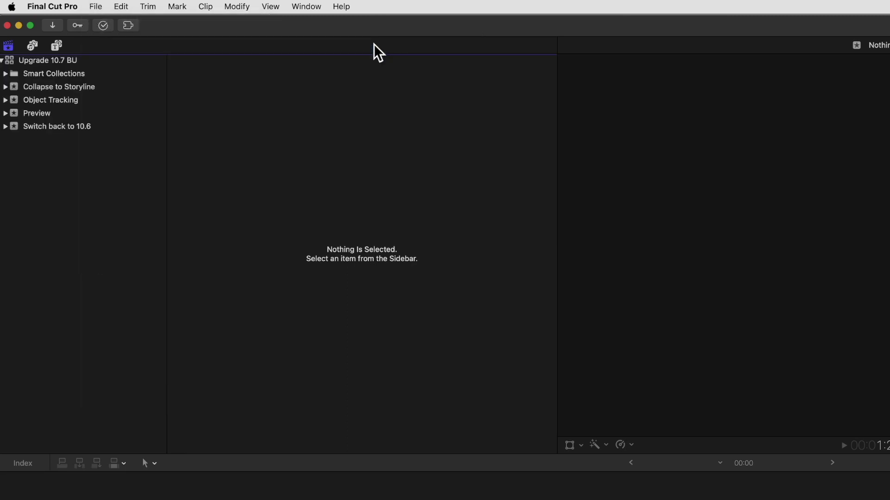
{"action": "left_click", "coordinate": [46, 66]}
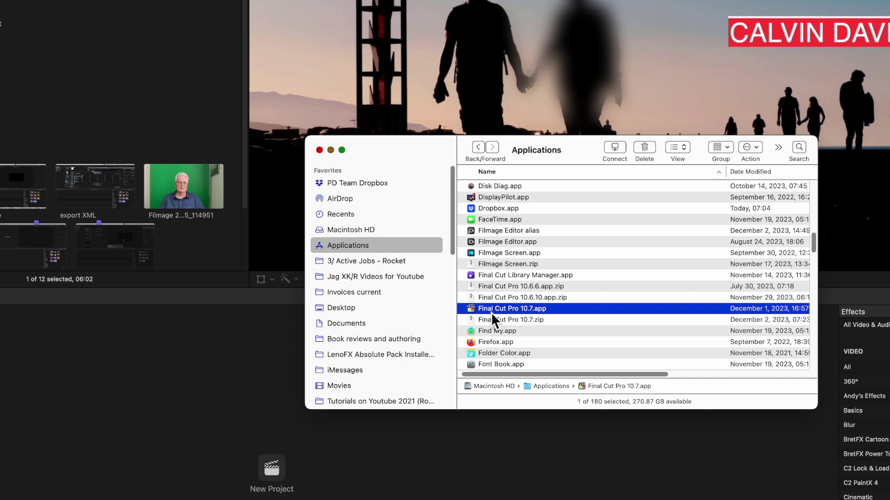
- Quit Final Cut Pro and move Final Cut Pro 10.7.app to the Trash
{"action": "right_click", "coordinate": [472, 310]}
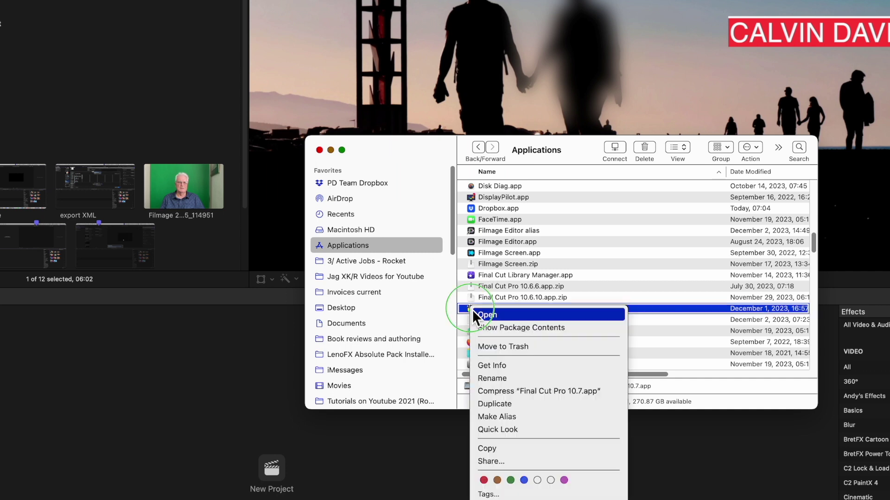
{"action": "left_click", "coordinate": [495, 348]}
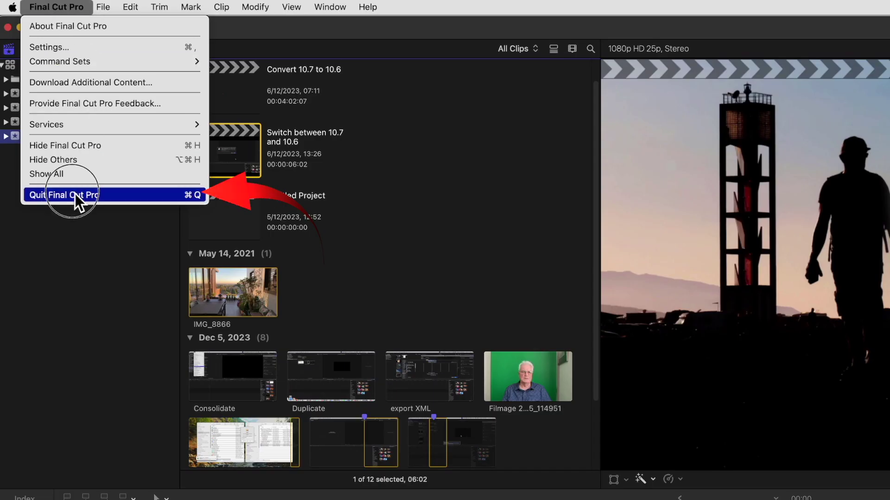
{"action": "left_click", "coordinate": [75, 194]}
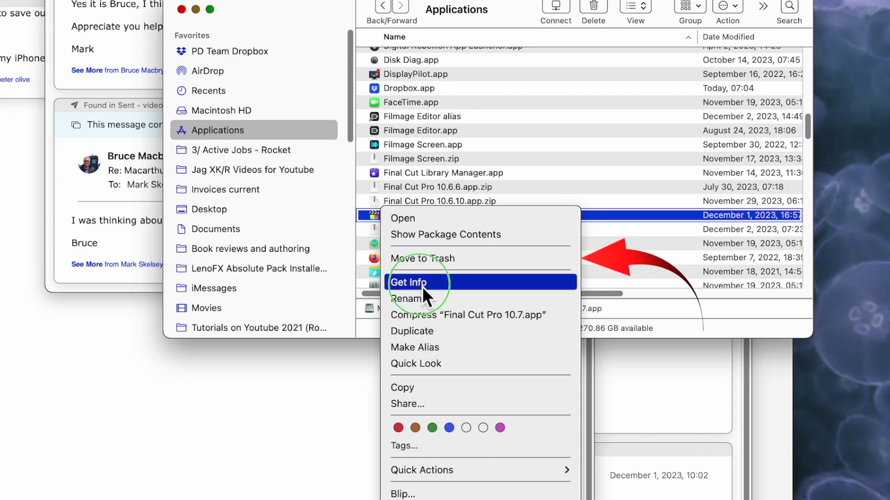
{"action": "left_click", "coordinate": [425, 260]}
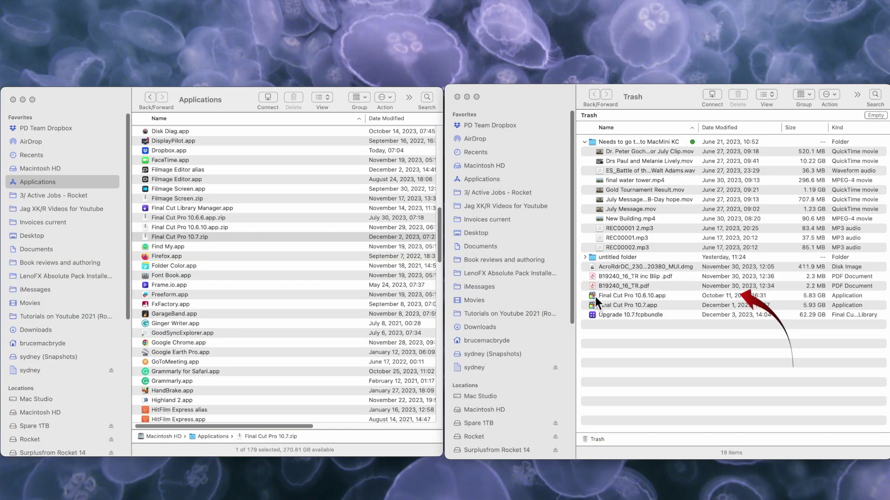
- Drag Final Cut Pro 10.6.10.app from the Trash into Applications and select it
{"action": "left_click_drag", "start_coordinate": [594, 296], "coordinate": [485, 181]}
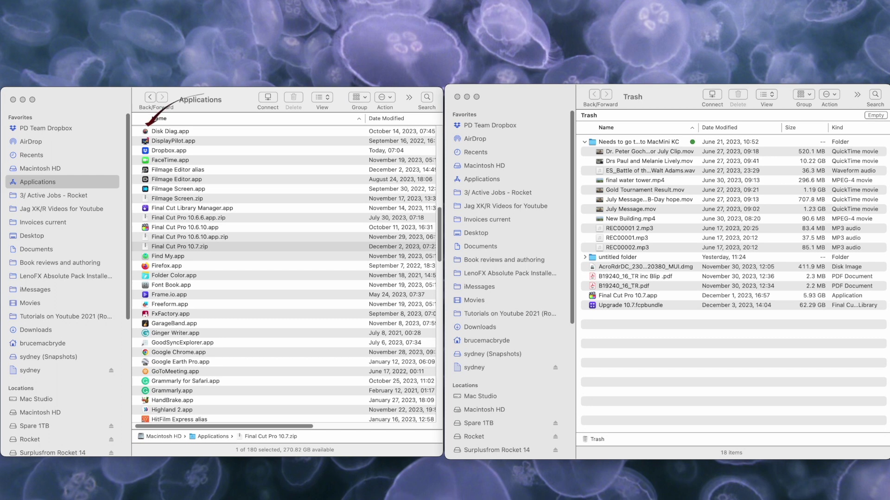
{"action": "key", "text": "Up"}
{"action": "key", "text": "Up"}
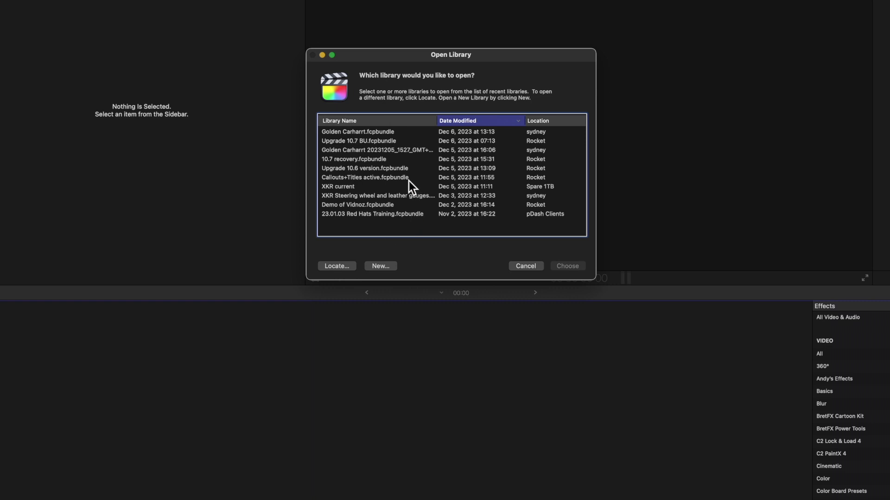
- Choose the 'XKR current' library in the Open Library dialog
{"action": "left_click", "coordinate": [346, 189]}
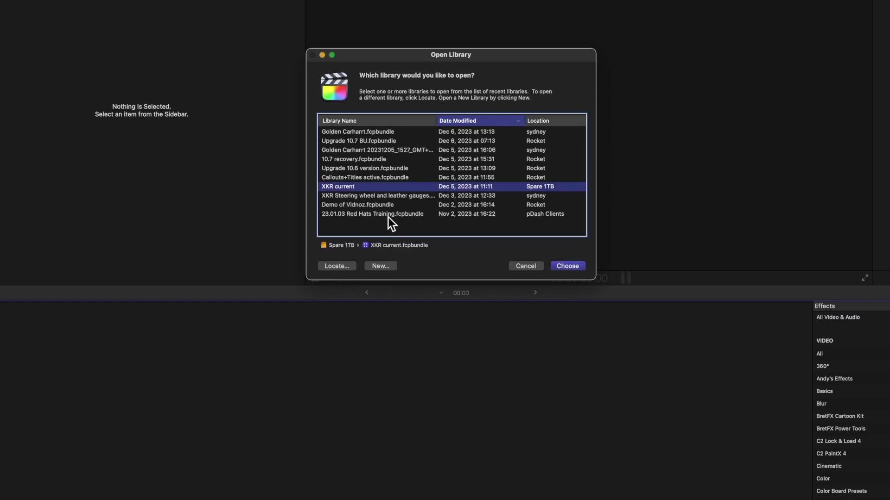
{"action": "left_click", "coordinate": [568, 266]}
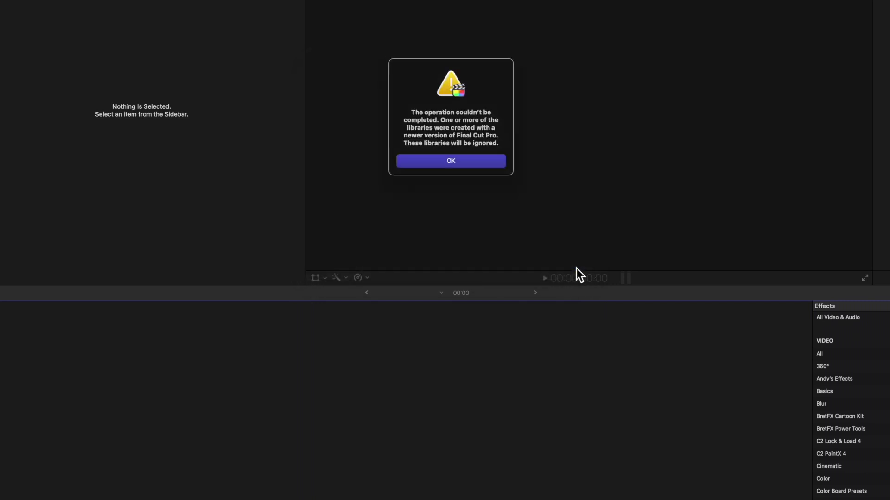